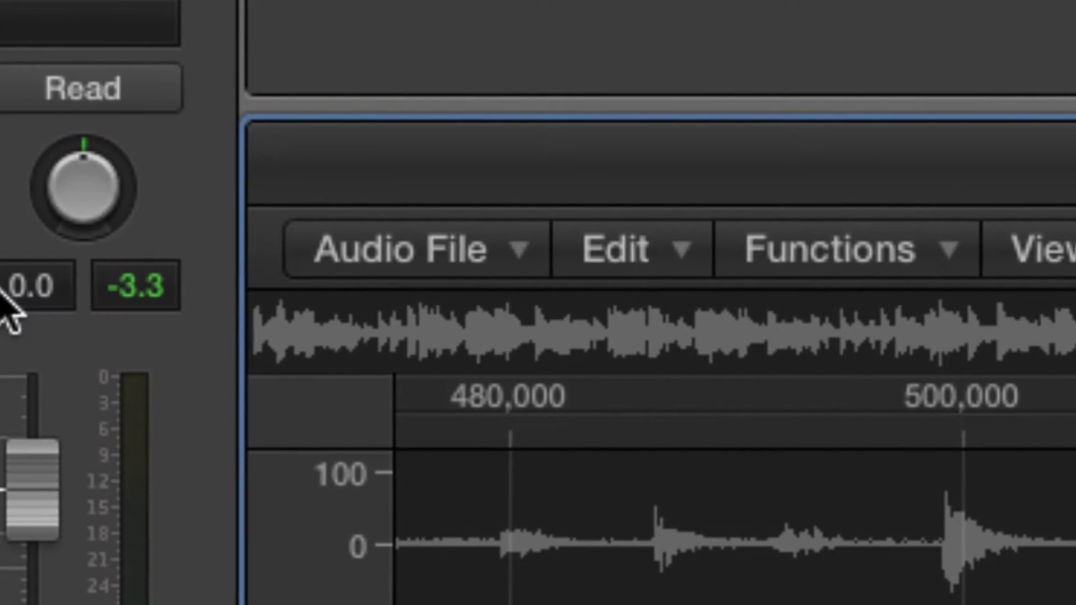
Step: Save the selected loop portion as AIFF 'Funky Drummer (Part 1)' in Audio Files, added to Project Audio
left_click(454, 263)
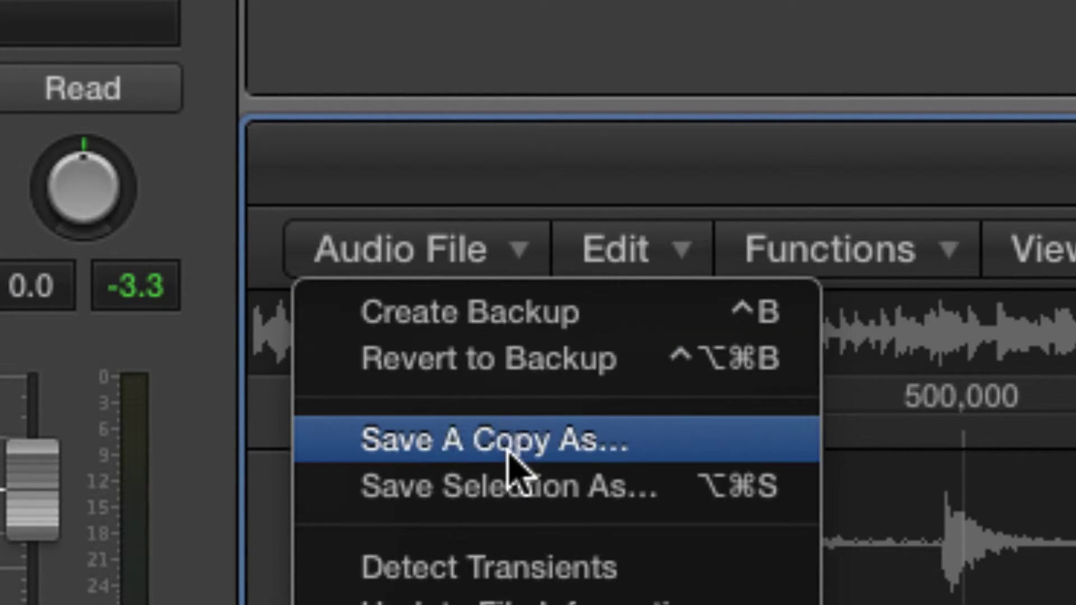
left_click(493, 485)
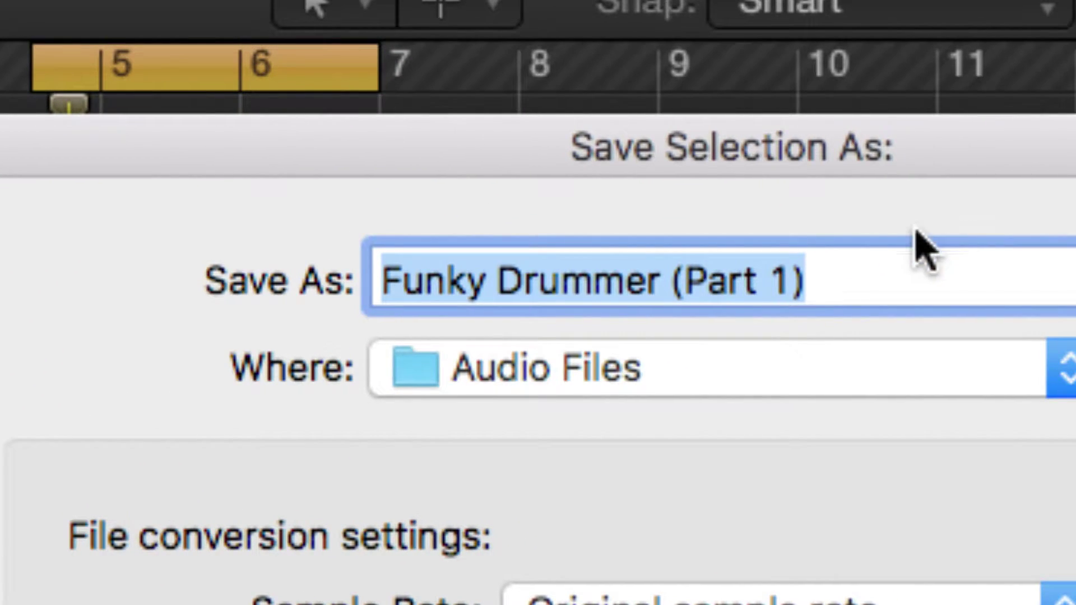
left_click(853, 286)
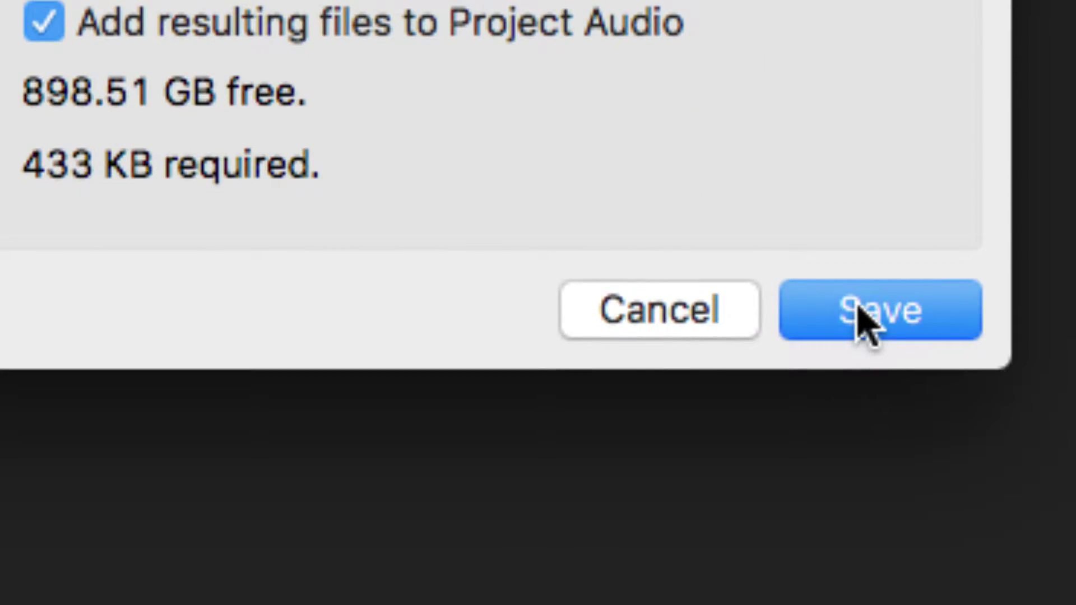
left_click(863, 322)
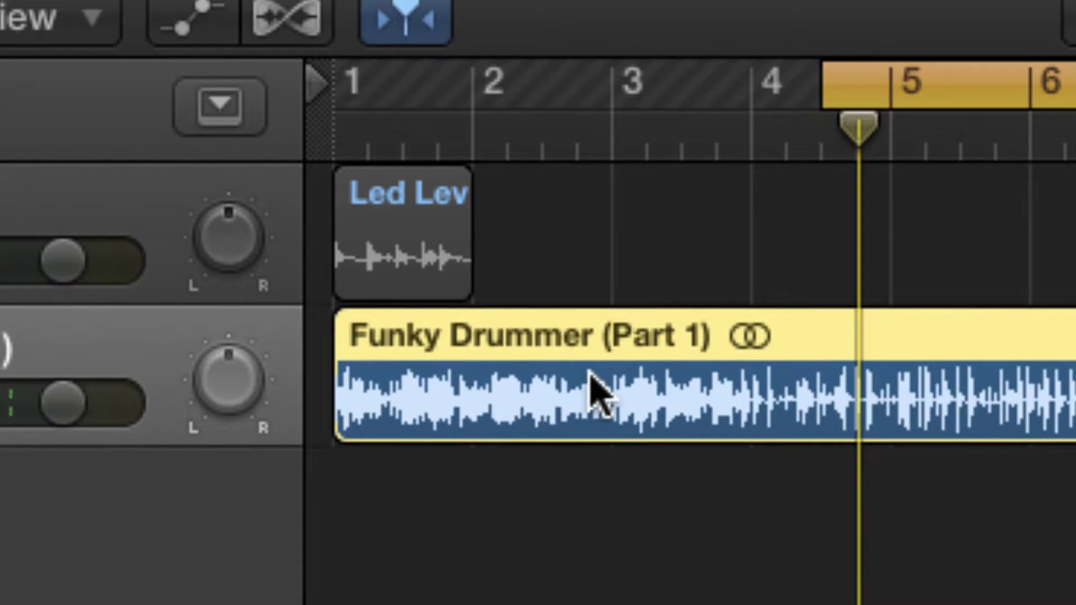
Step: Swap the long Funky Drummer region for the trimmed file at bar 1, unsolo it, and cycle bar 1
key("Delete")
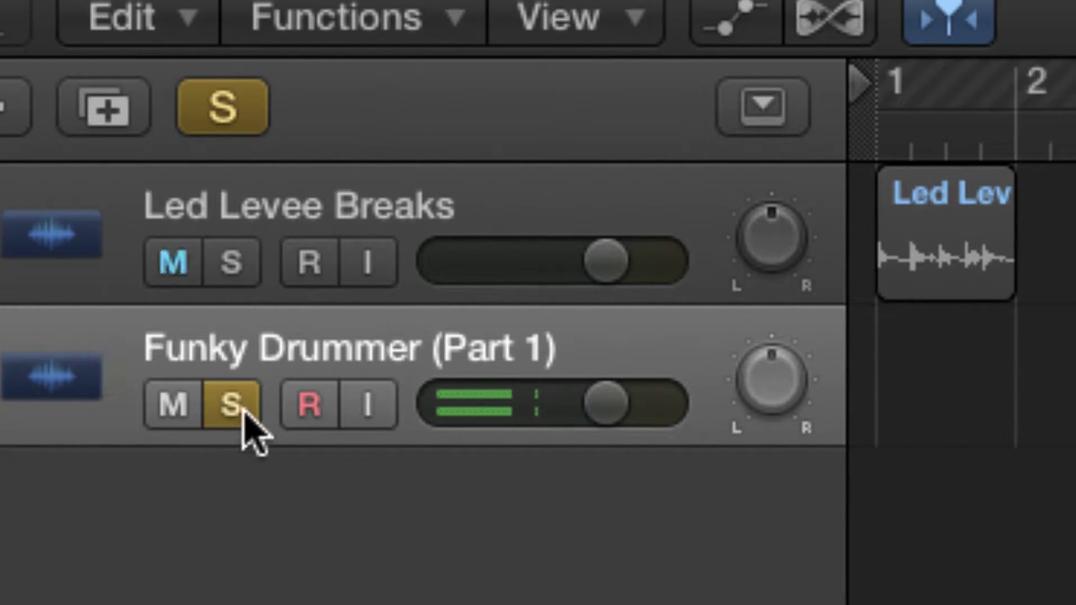
left_click(241, 415)
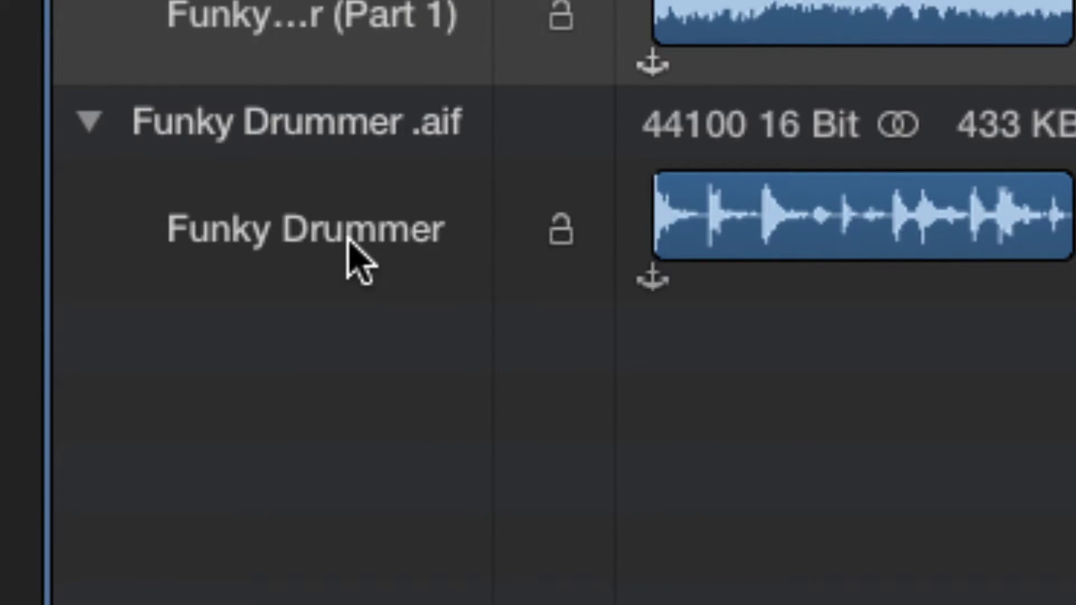
left_click_drag(359, 258, 382, 324)
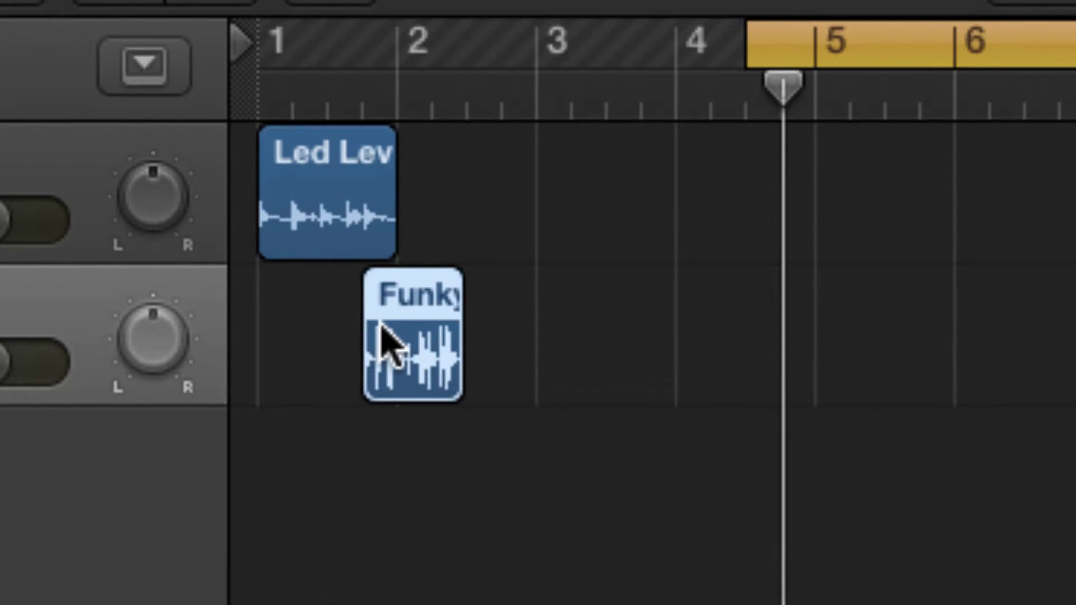
left_click_drag(418, 358, 309, 360)
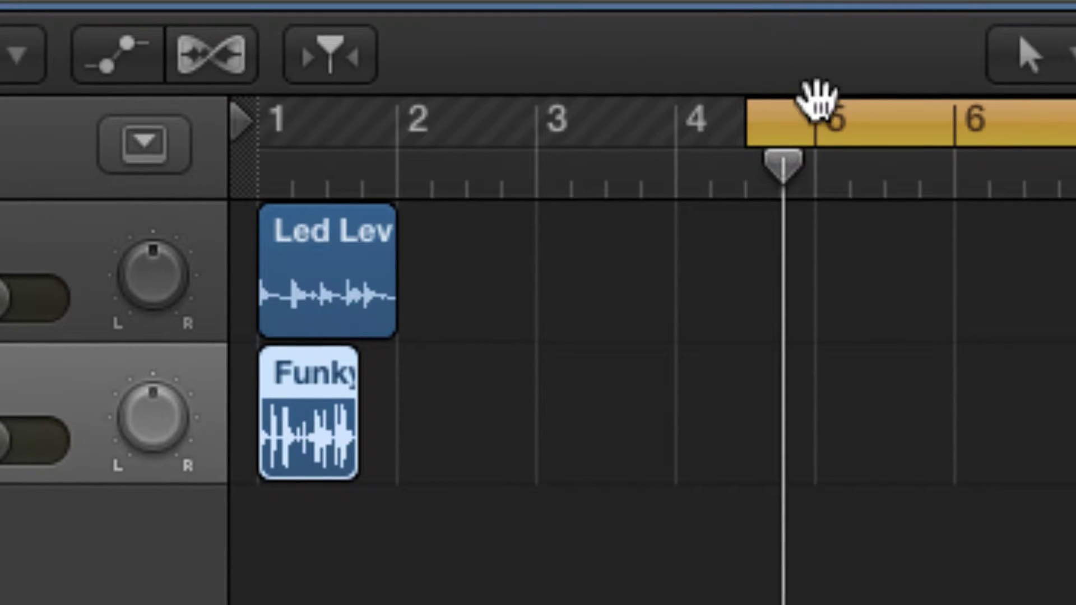
left_click_drag(835, 125, 257, 136)
left_click_drag(593, 139, 386, 162)
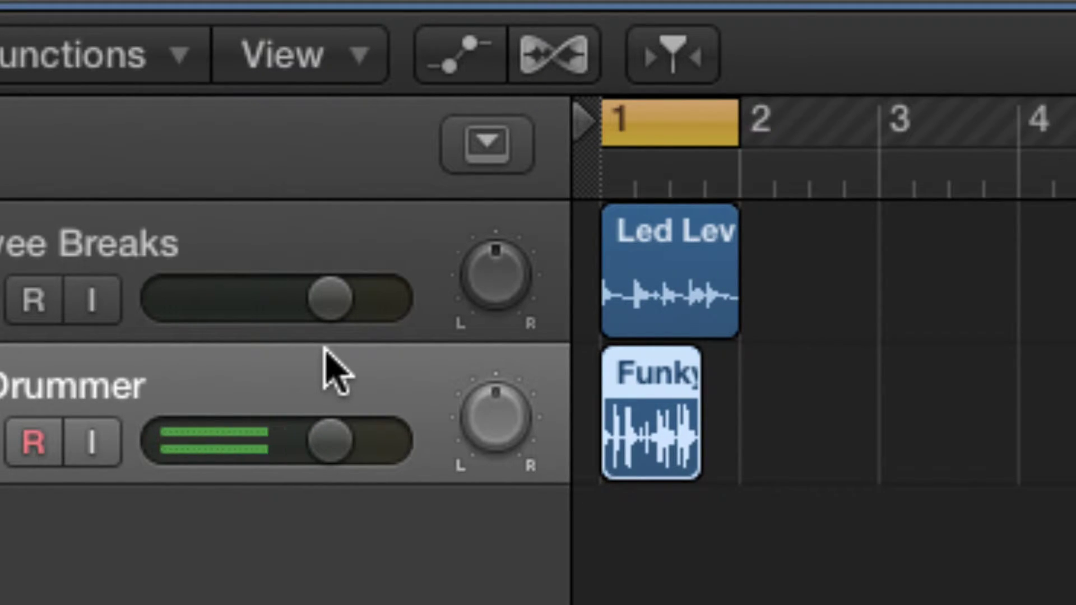
Step: During playback, set Funky Drummer to +6 dB and Led Levee Breaks to +3 dB, and time-stretch Funky to bar 2
key("space")
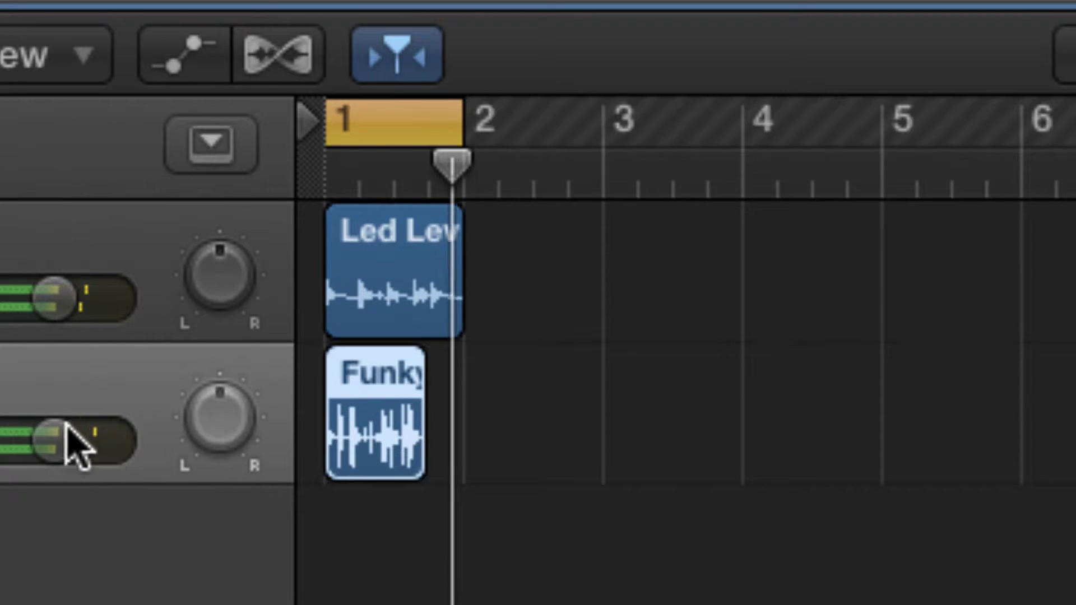
left_click_drag(55, 441, 83, 441)
left_click_drag(271, 441, 404, 443)
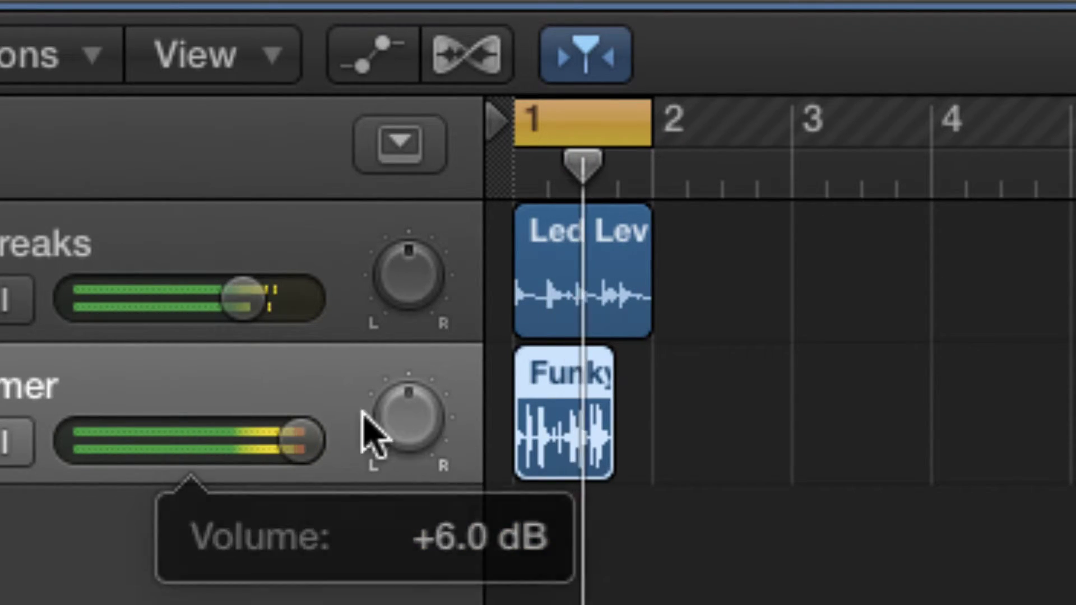
left_click_drag(241, 297, 213, 297)
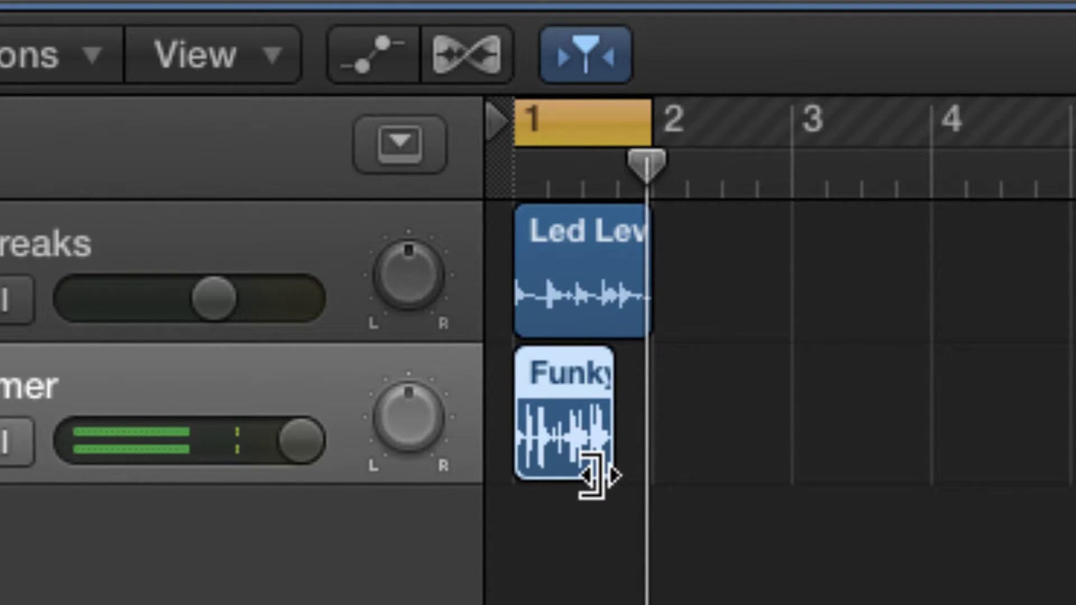
left_click_drag(593, 477, 643, 492)
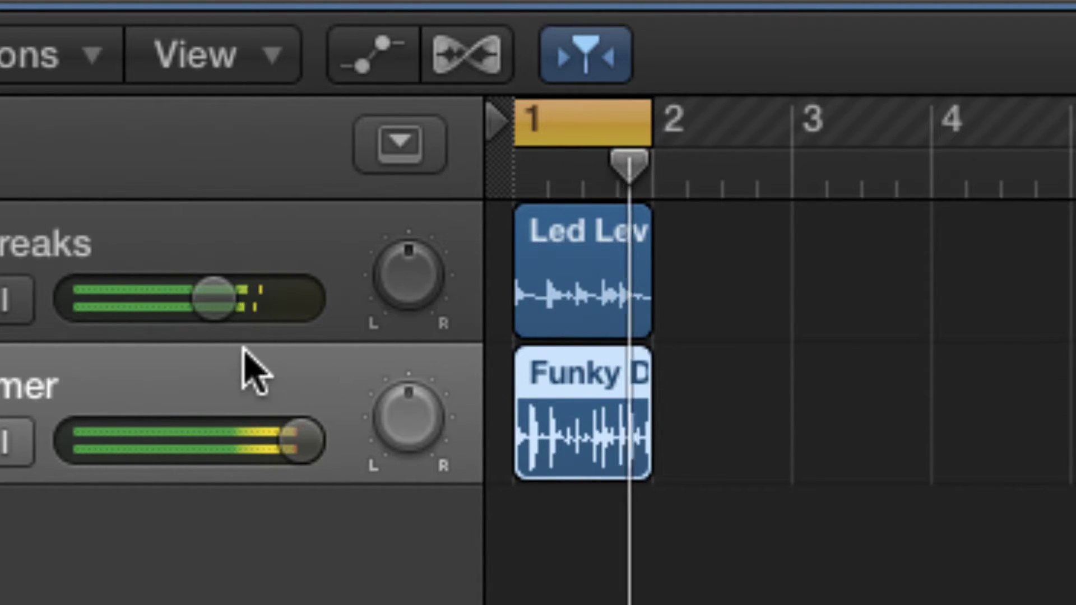
left_click_drag(218, 302, 301, 302)
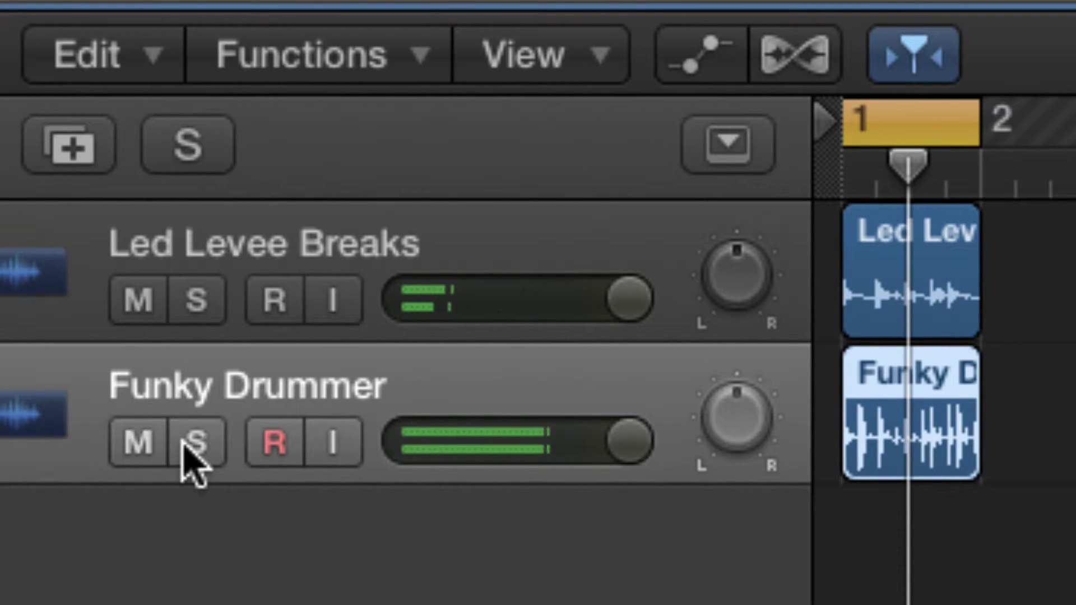
Step: Audition the soloed Led Levee Breaks loop, then bring up PCM bounce settings from 1 1 1 1 to 2 1 1 1
left_click(202, 303)
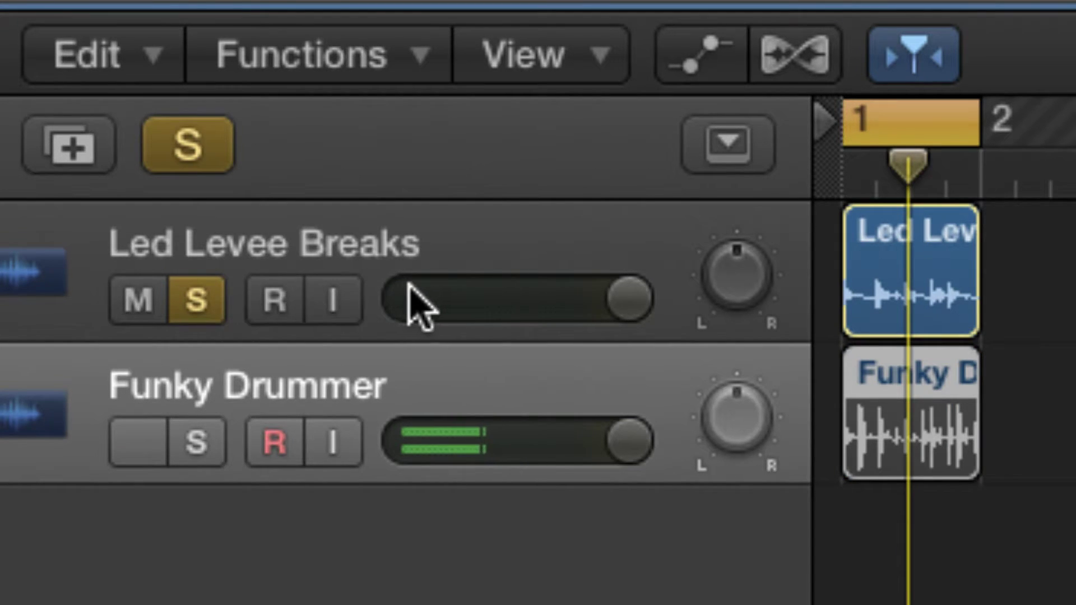
key("space")
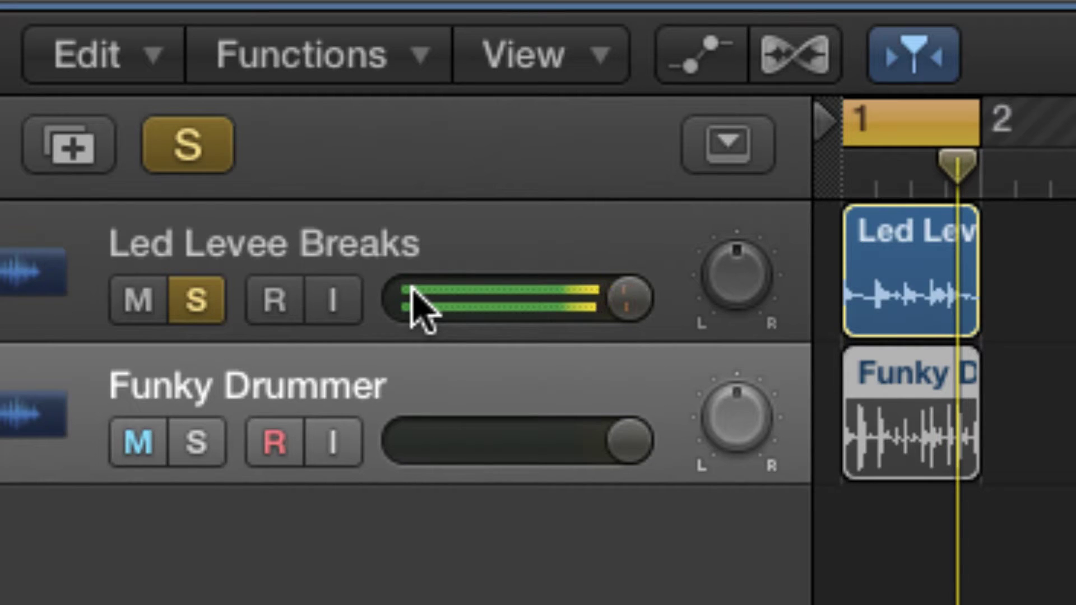
left_click(512, 234)
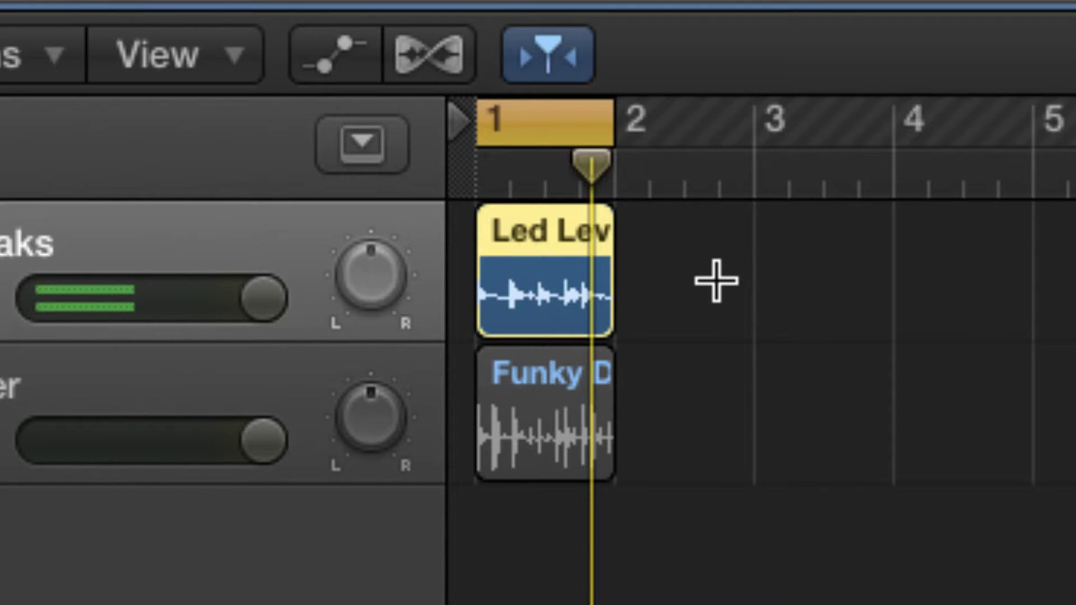
key("super+b")
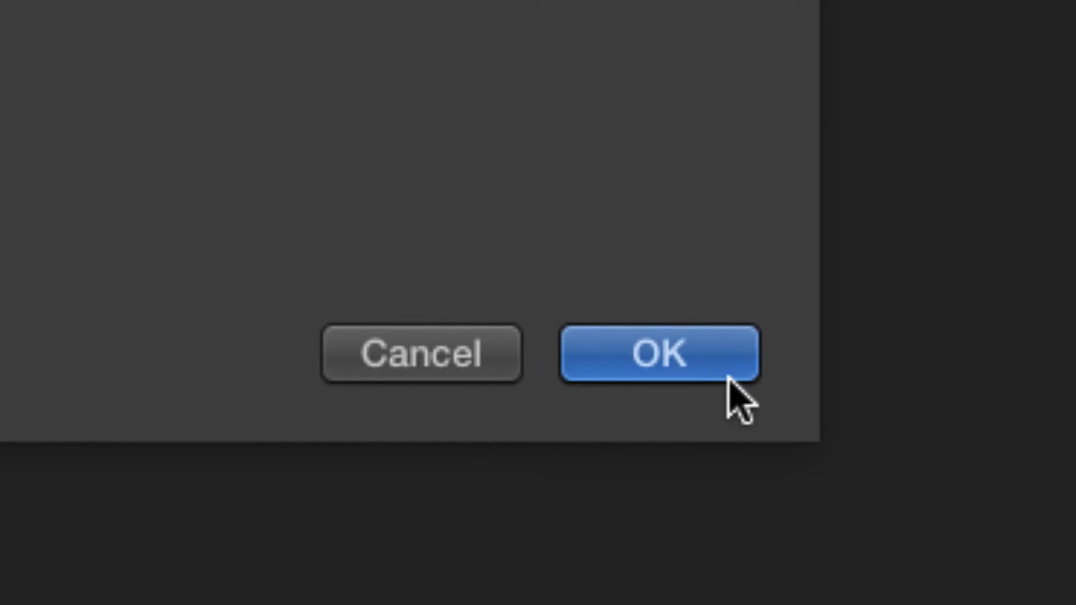
Step: Accept the bounce settings and bounce the mix to 'Levy Bounce' in the Bounces folder
left_click(698, 360)
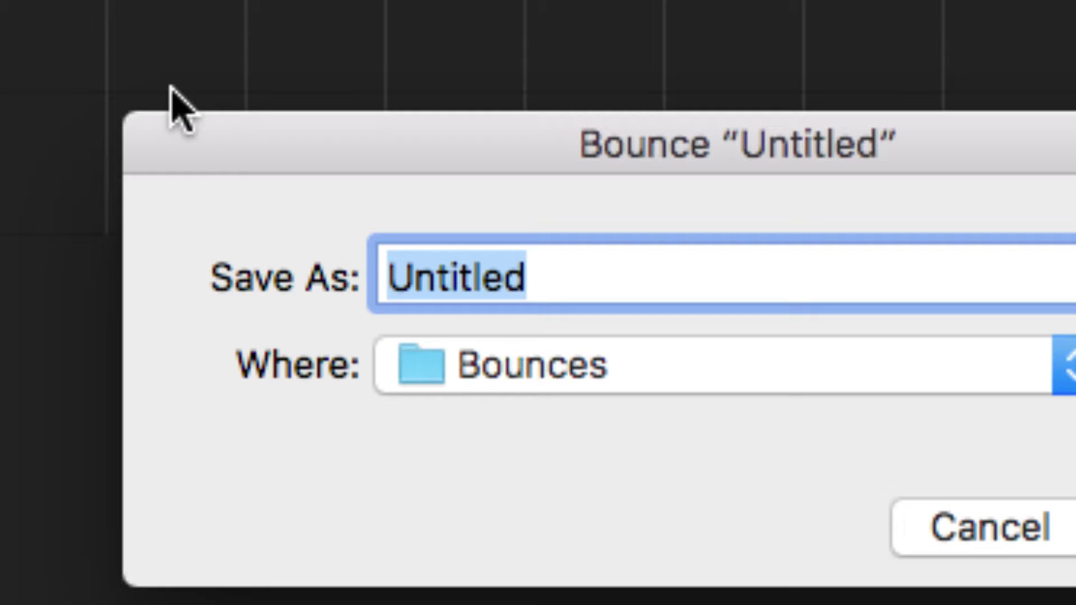
type("Levy Bounce")
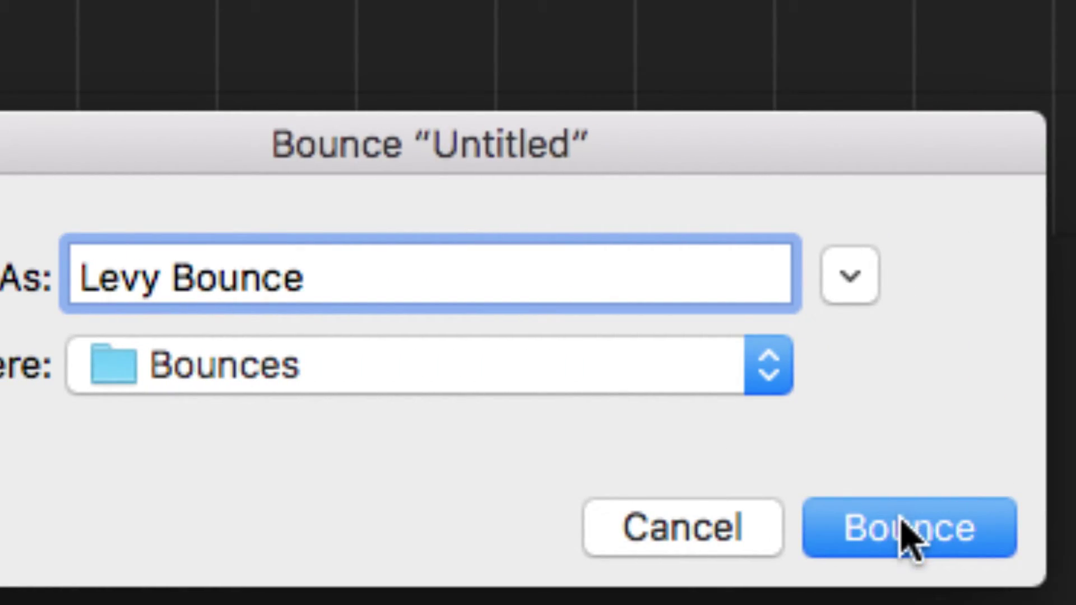
left_click(904, 528)
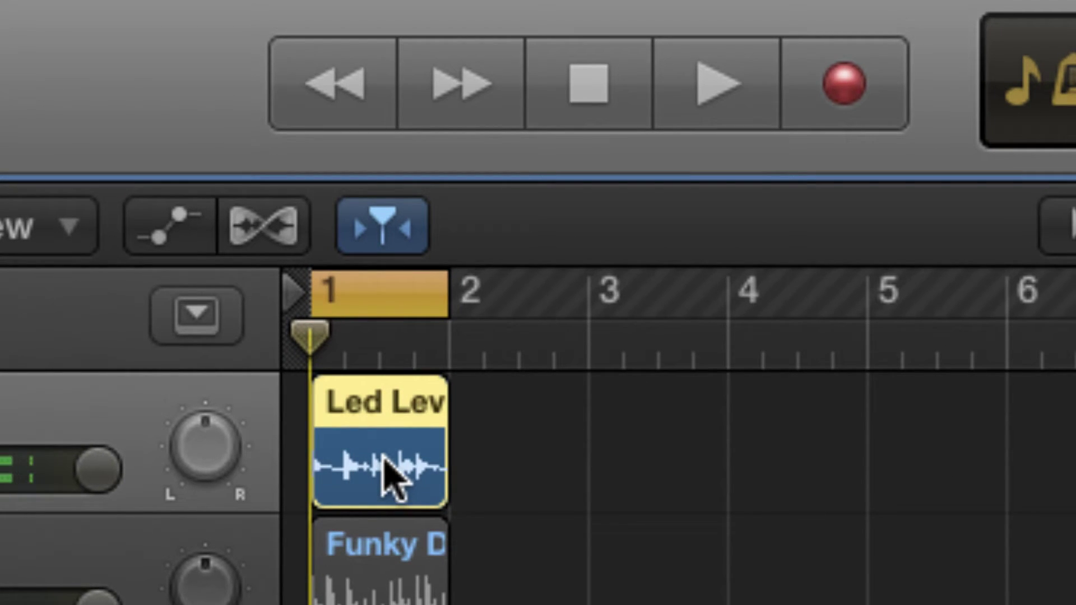
Step: Replace the top-track Led Levee region with Levy Bounce at bar 1, set to Follow Tempo
key("Delete")
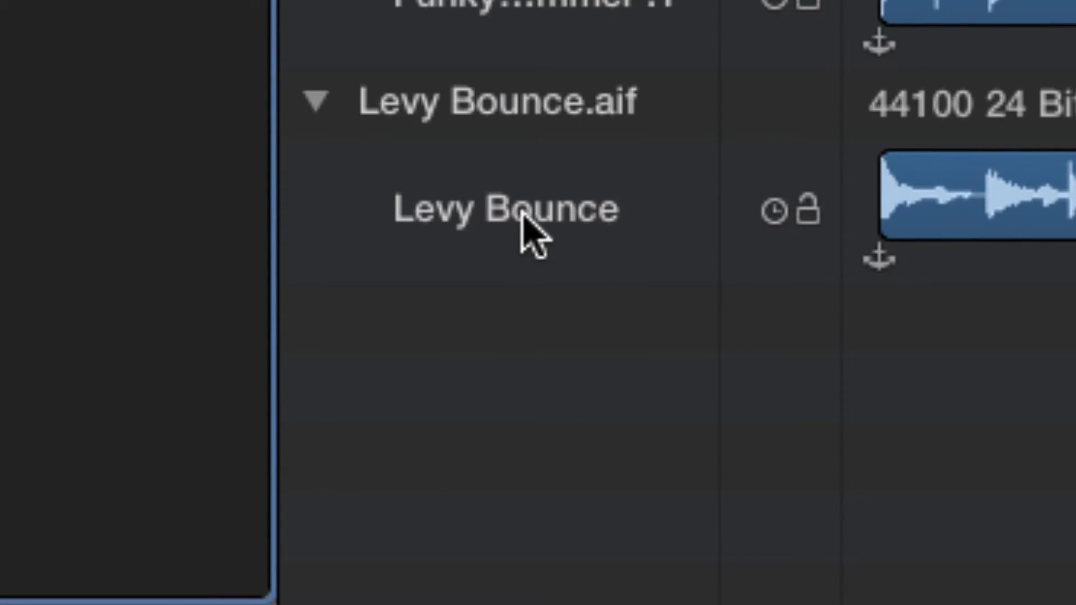
left_click_drag(527, 236, 494, 181)
left_click_drag(577, 240, 446, 252)
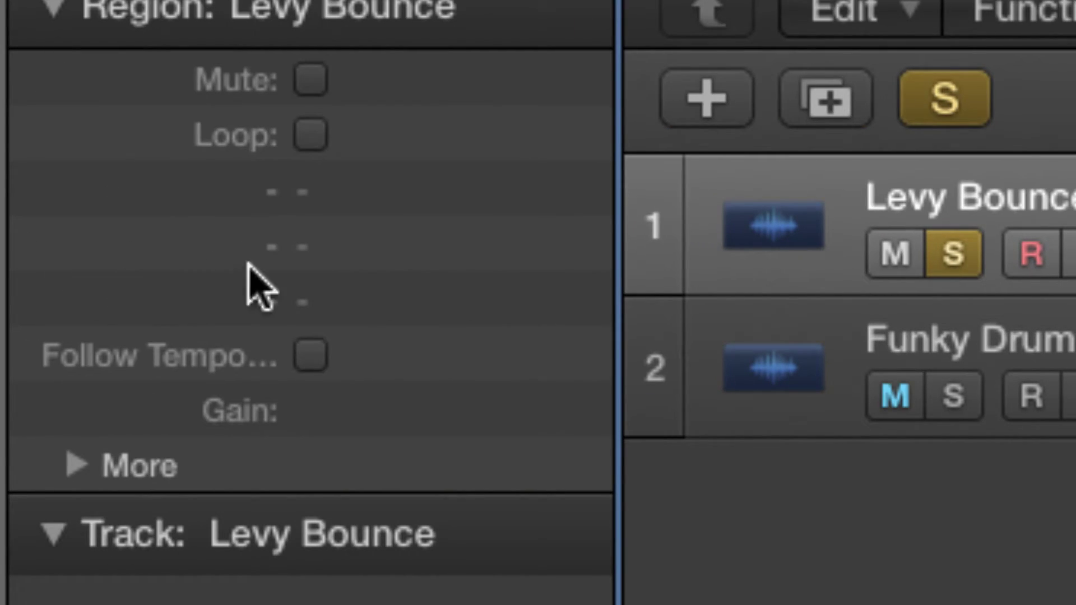
left_click(314, 359)
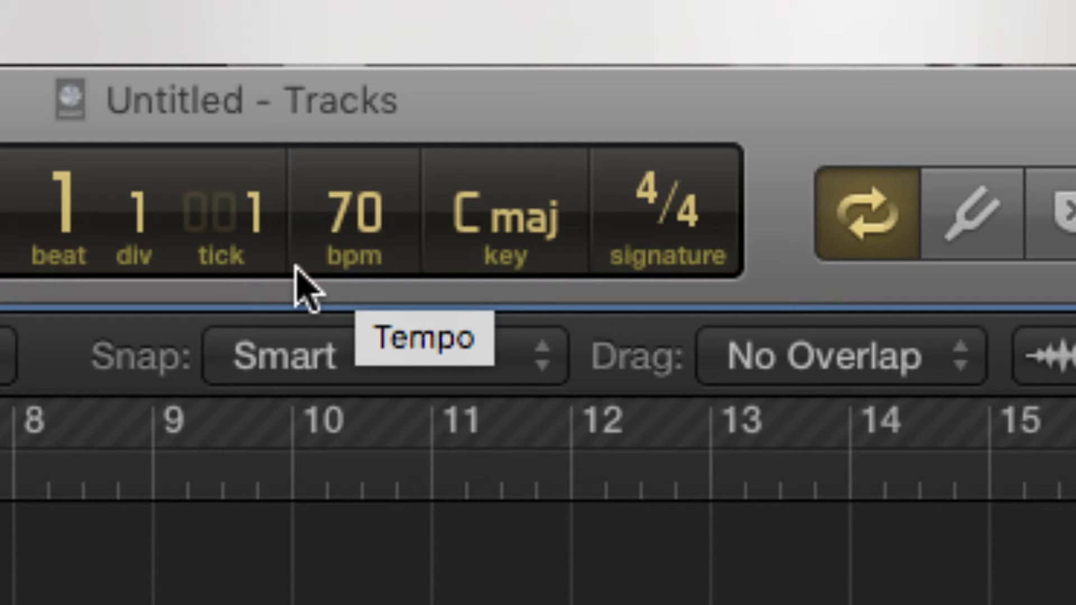
Step: While playing, change the project tempo from 70 to 100 bpm, then enter 40 bpm
key("space")
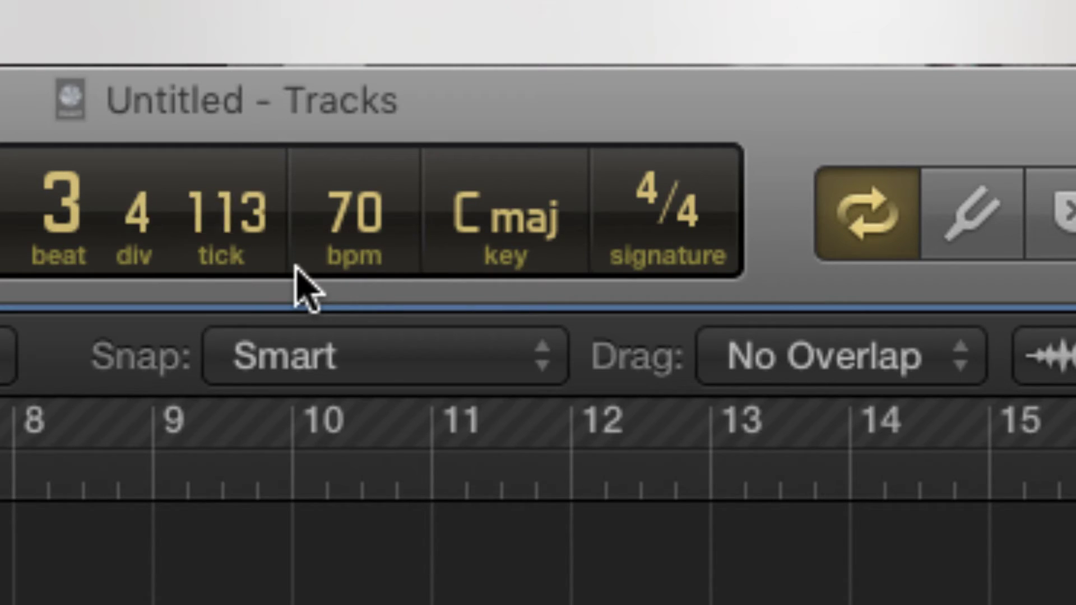
double_click(361, 224)
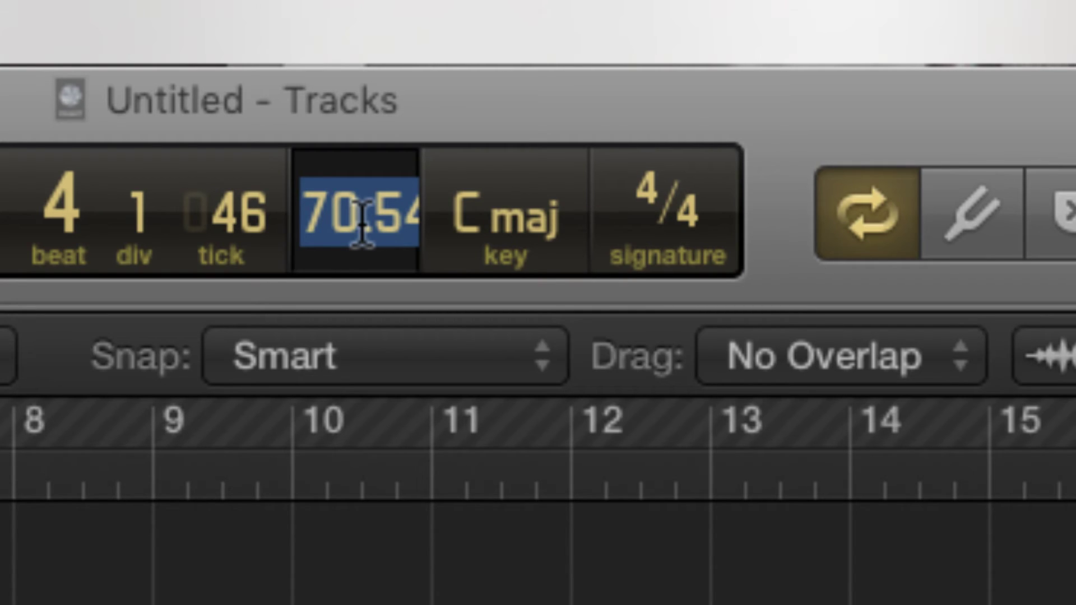
type("100")
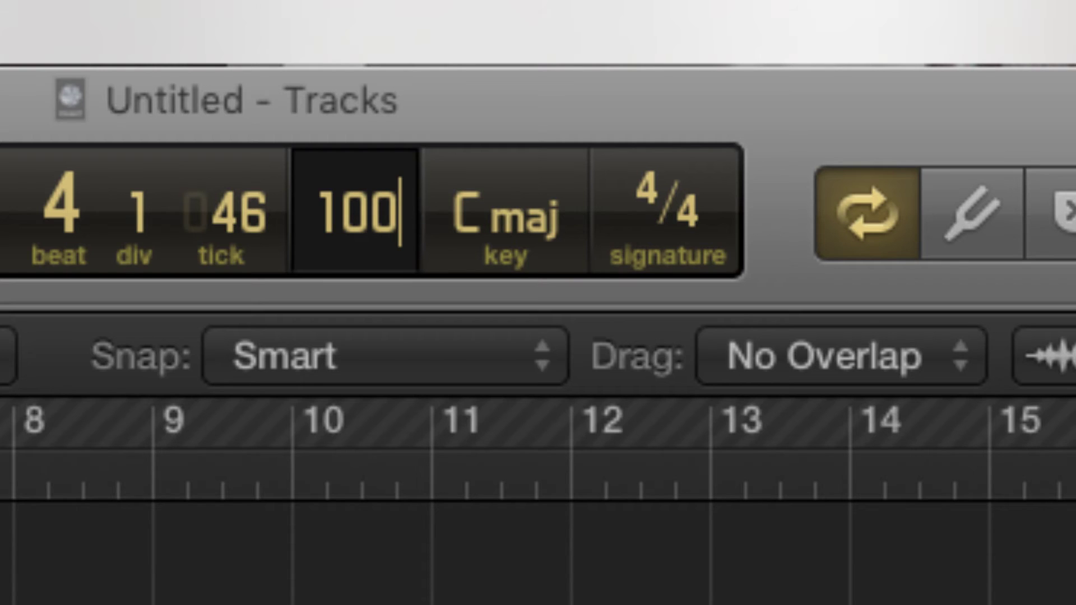
key("Return")
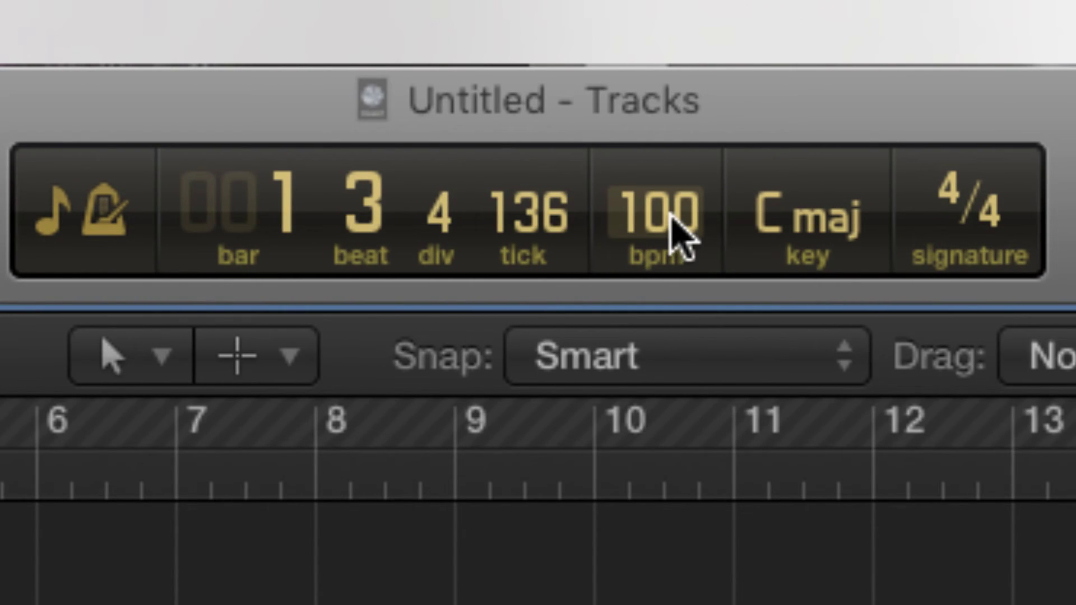
double_click(672, 224)
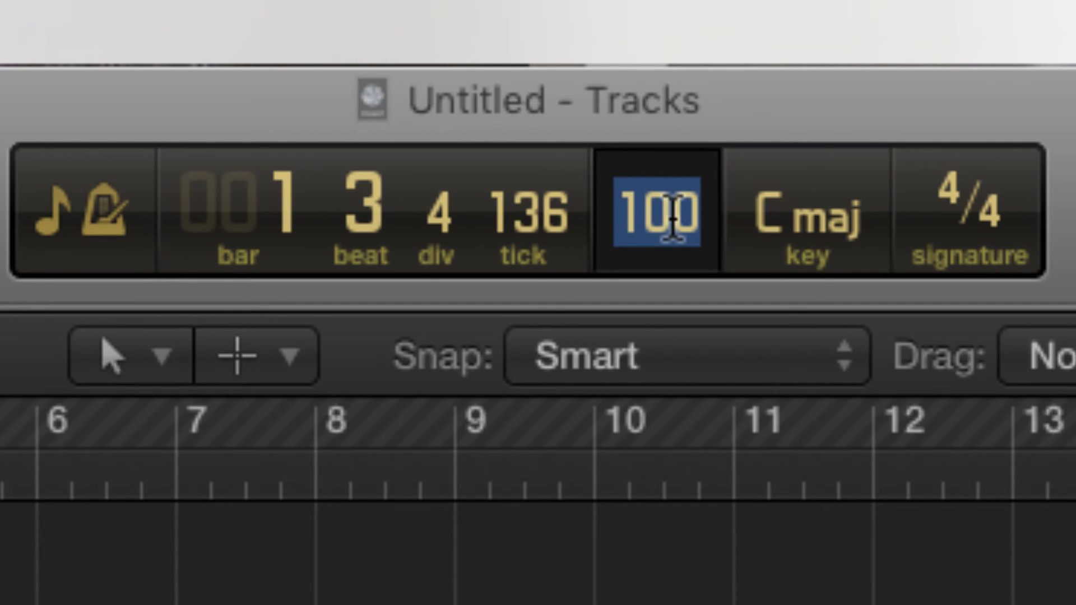
type("40")
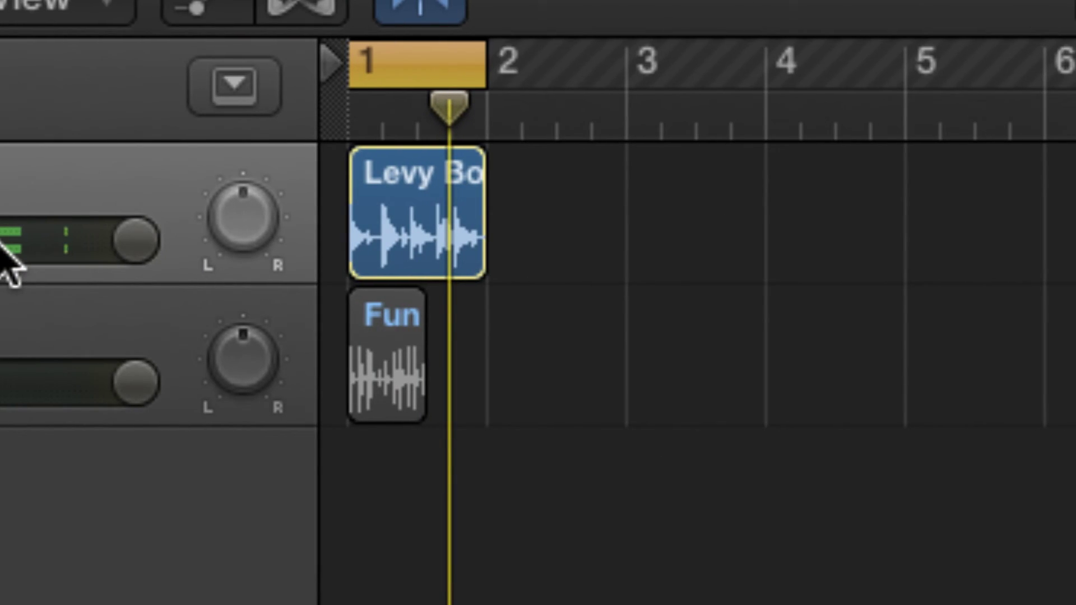
key("Return")
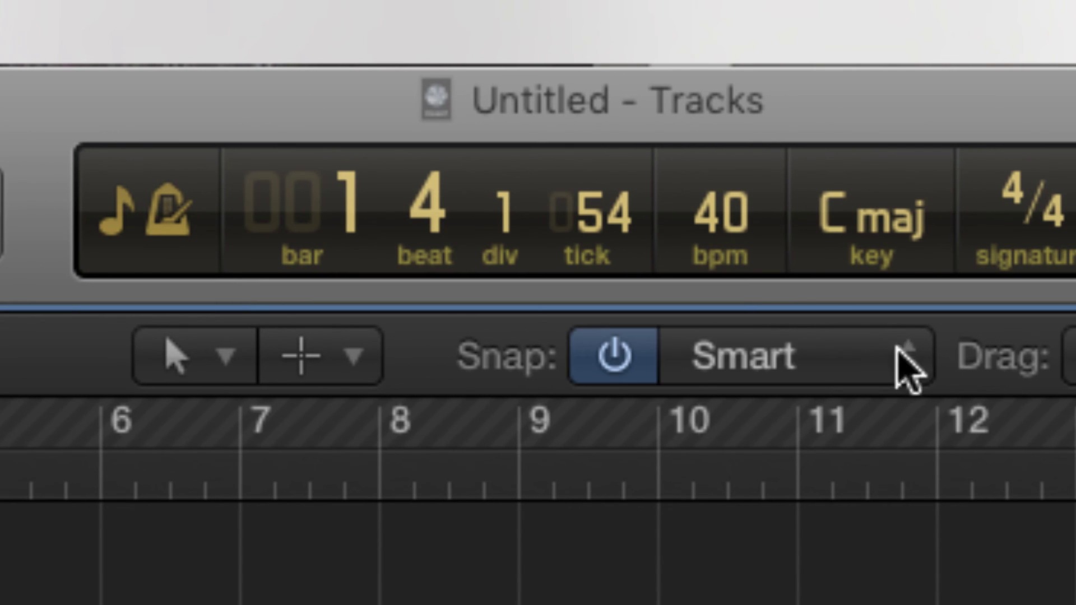
mouse_move(627, 321)
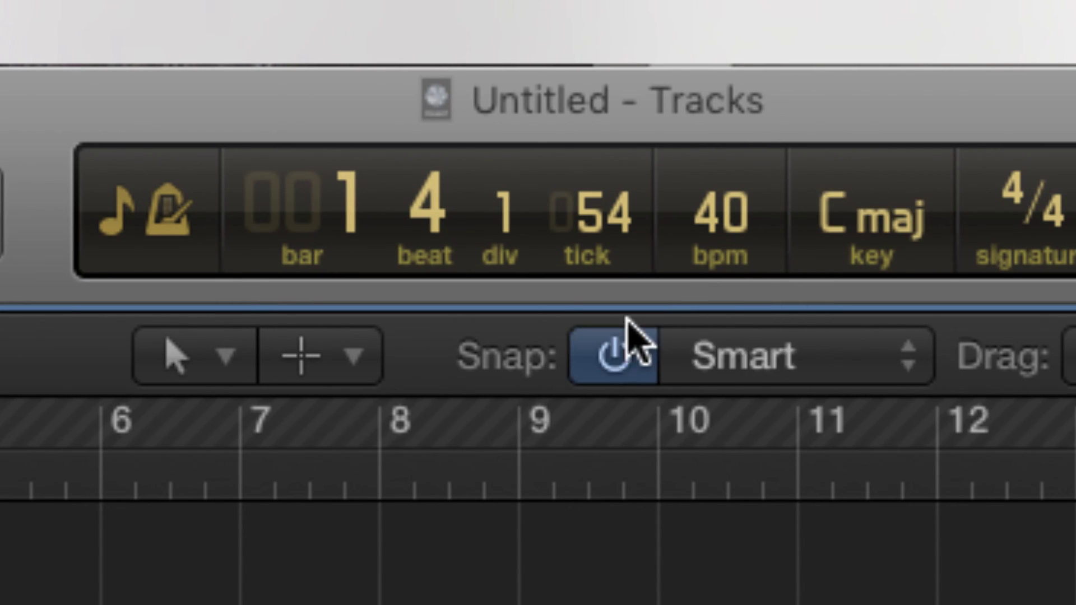